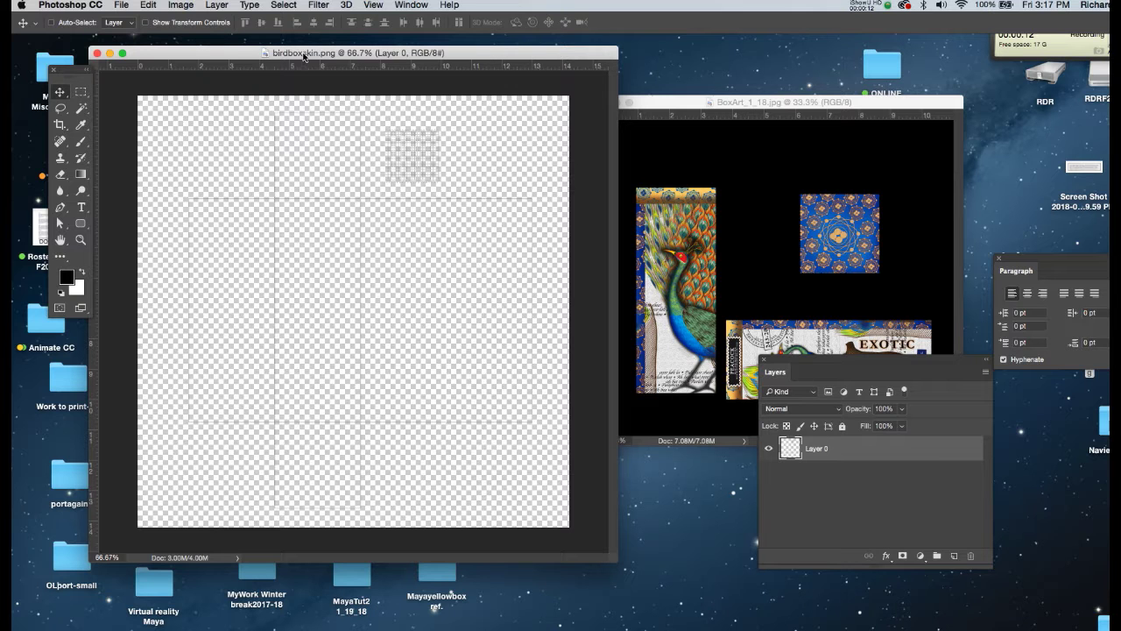
- View the full peacock artwork in BoxArt_1_18.jpg and return to birdboxskin.png
click(693, 105)
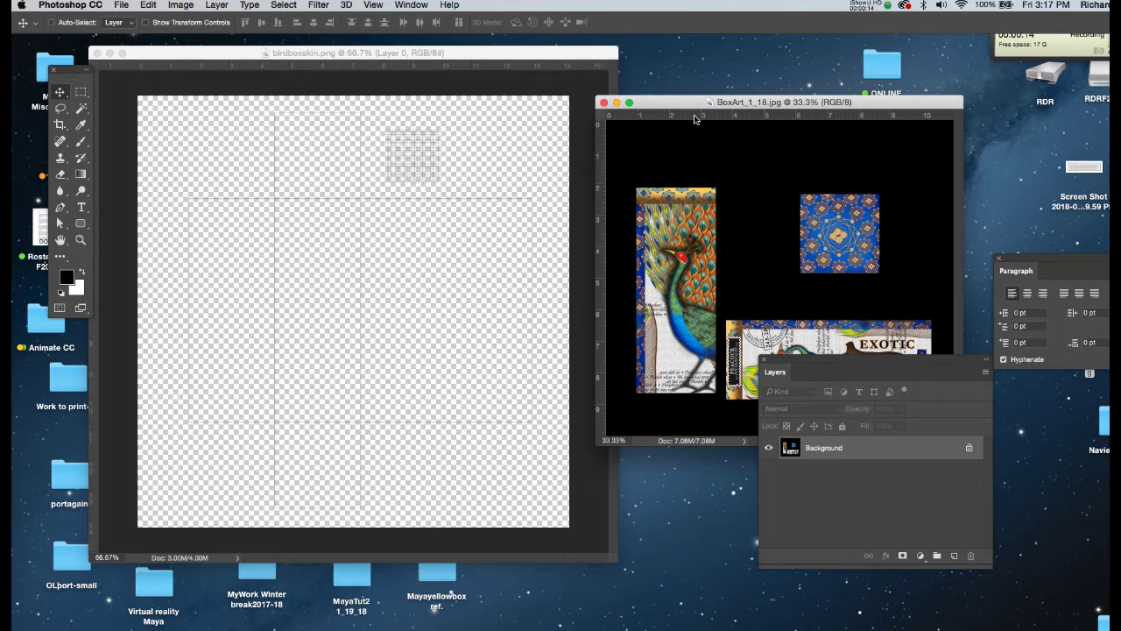
drag(802, 364, 798, 473)
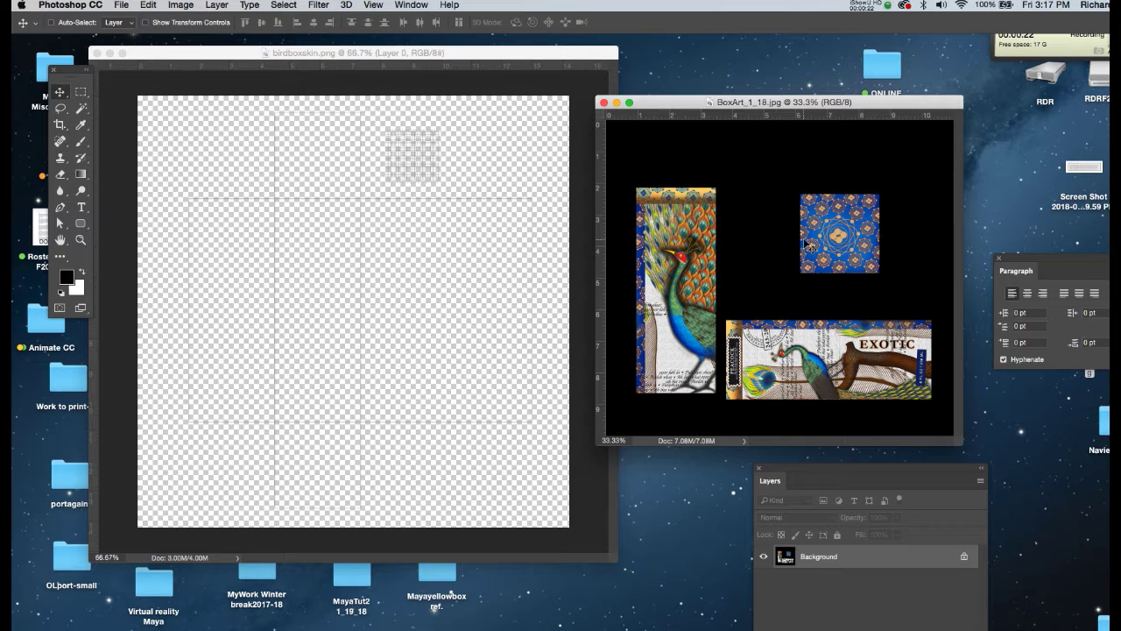
click(504, 53)
drag(504, 53, 515, 49)
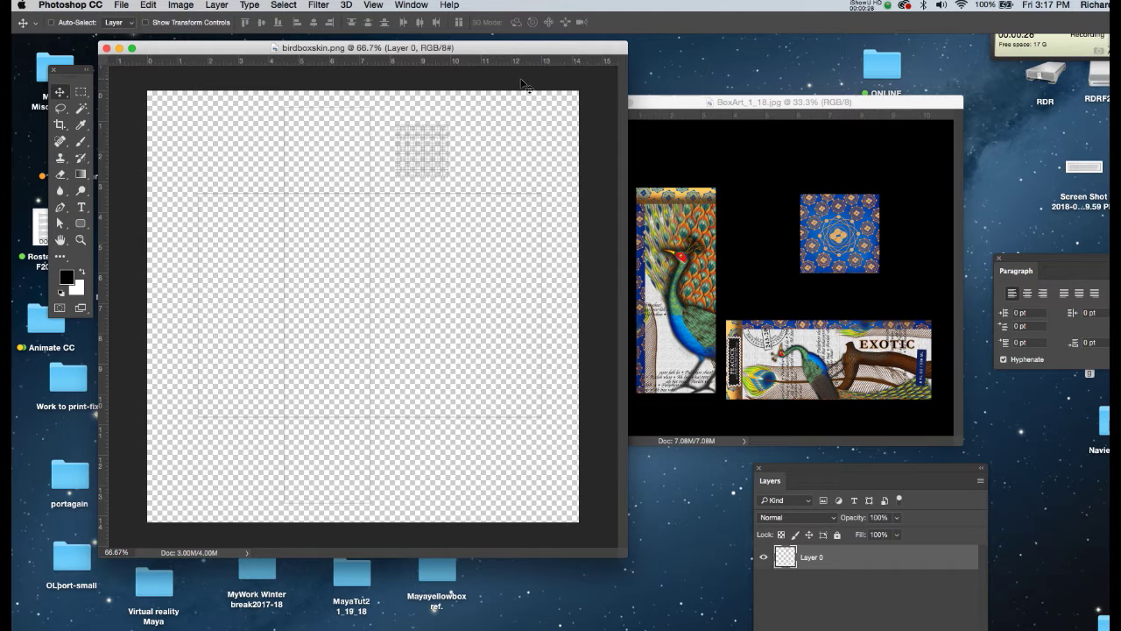
- Add a new layer to birdboxskin.png, fill it with black and place it beneath the box outline layer
drag(800, 465, 734, 259)
key(super+shift+n)
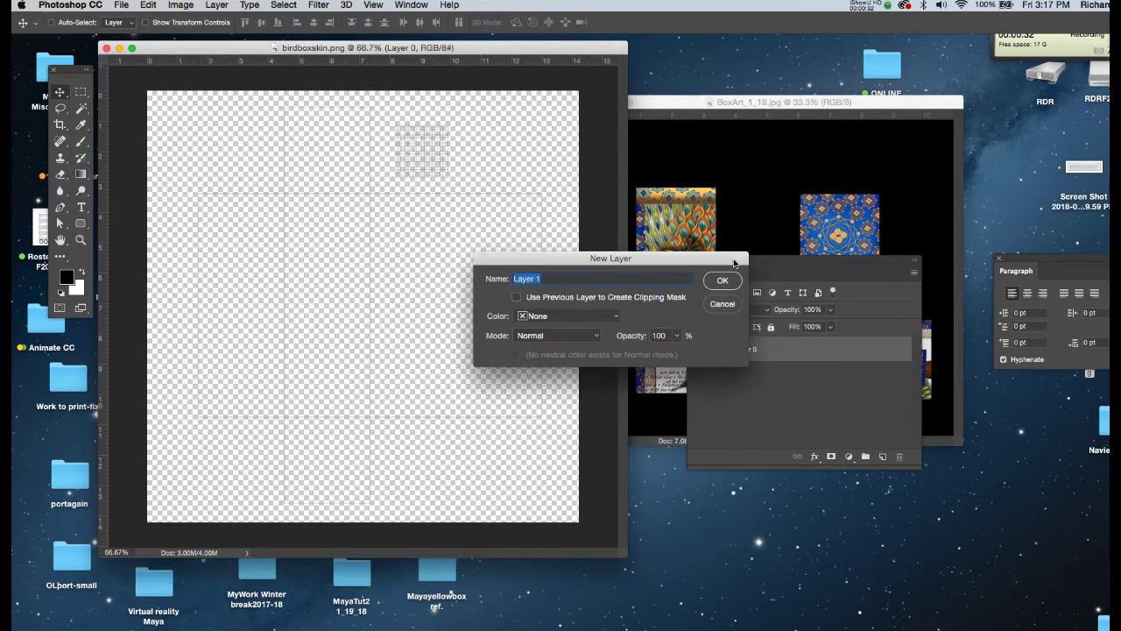
click(721, 281)
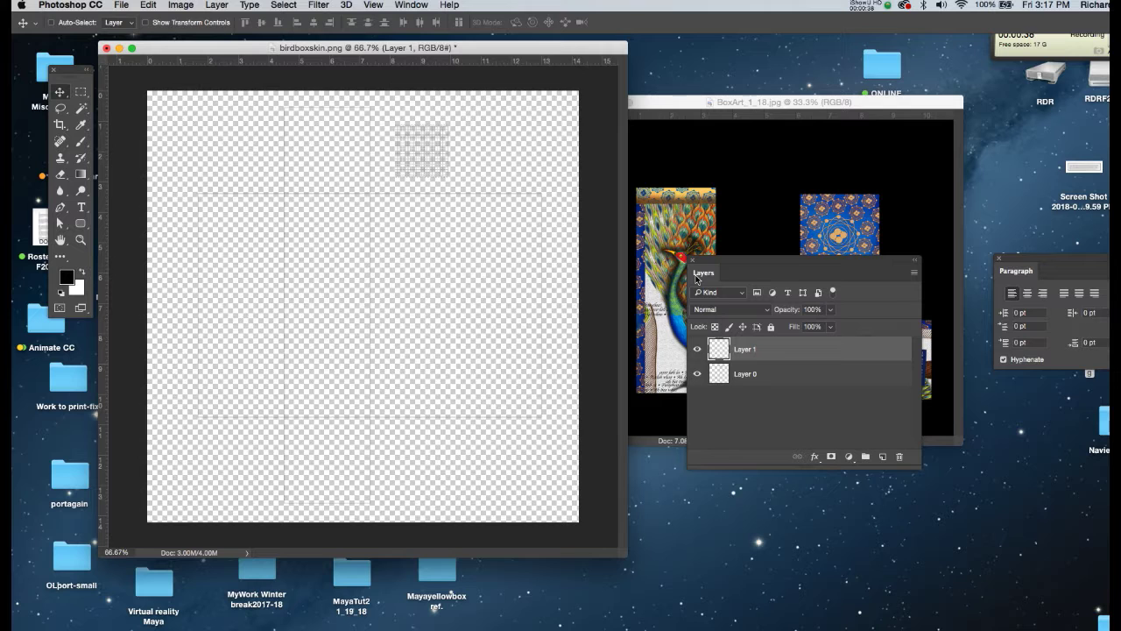
key(alt+BackSpace)
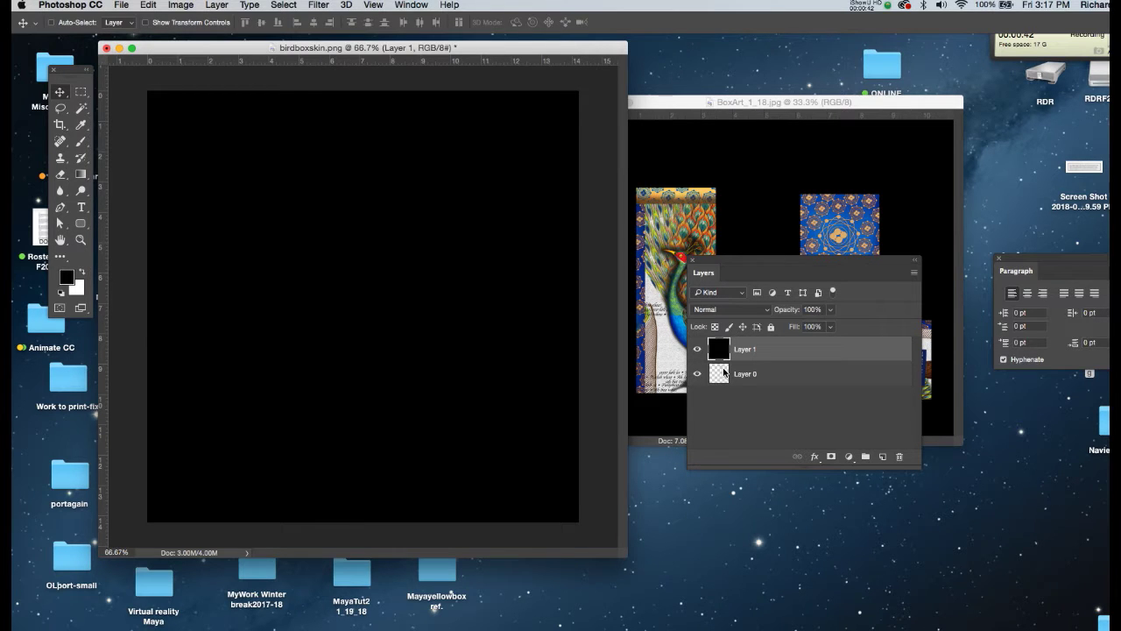
key(super+bracketleft)
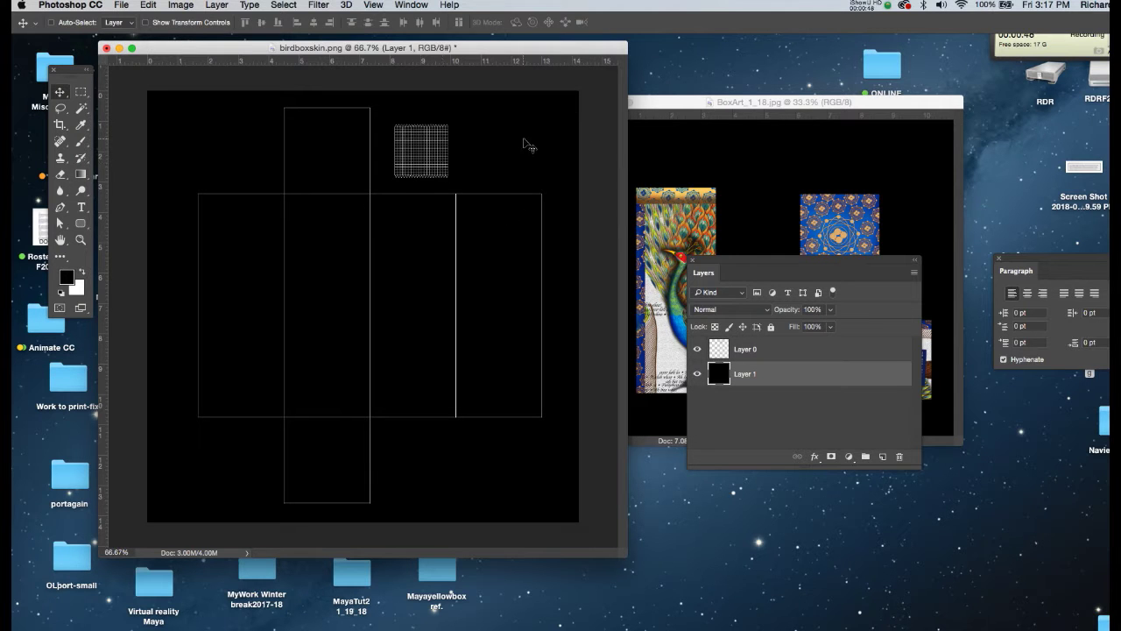
- Convert the locked Background of BoxArt_1_18.jpg into an editable layer
click(741, 110)
drag(735, 266, 769, 456)
drag(766, 103, 758, 65)
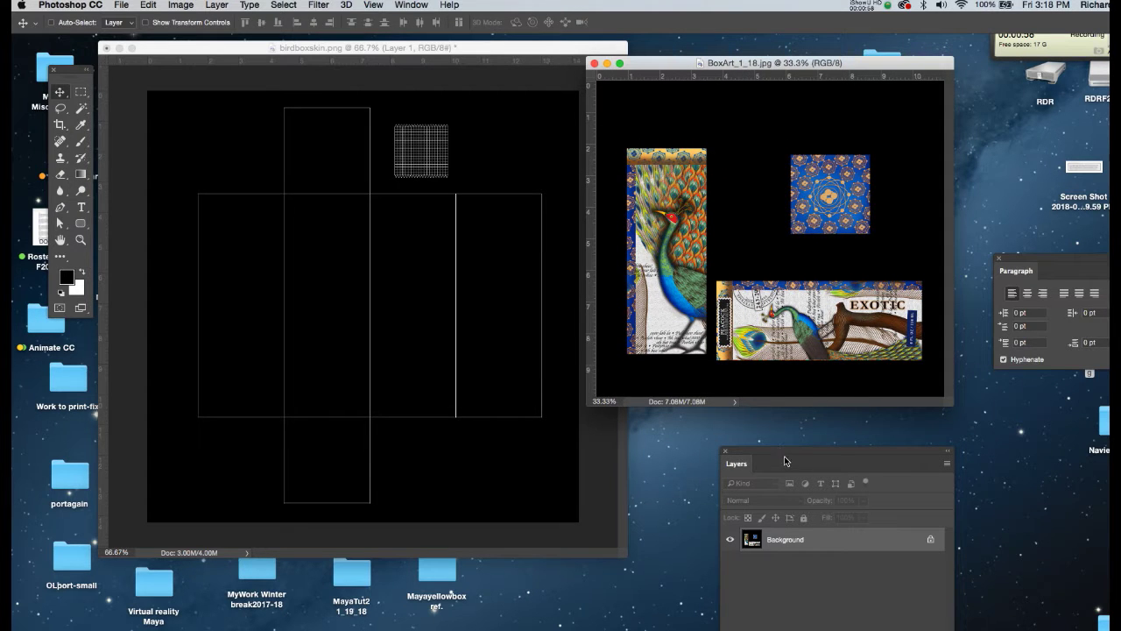
drag(785, 452, 776, 211)
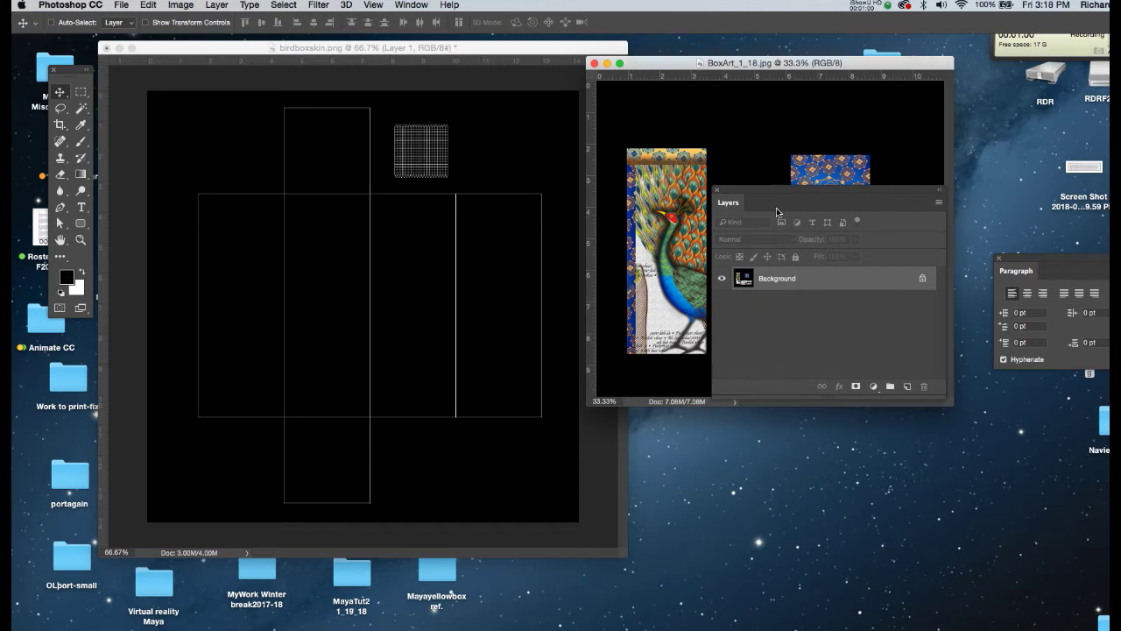
double_click(787, 283)
click(717, 281)
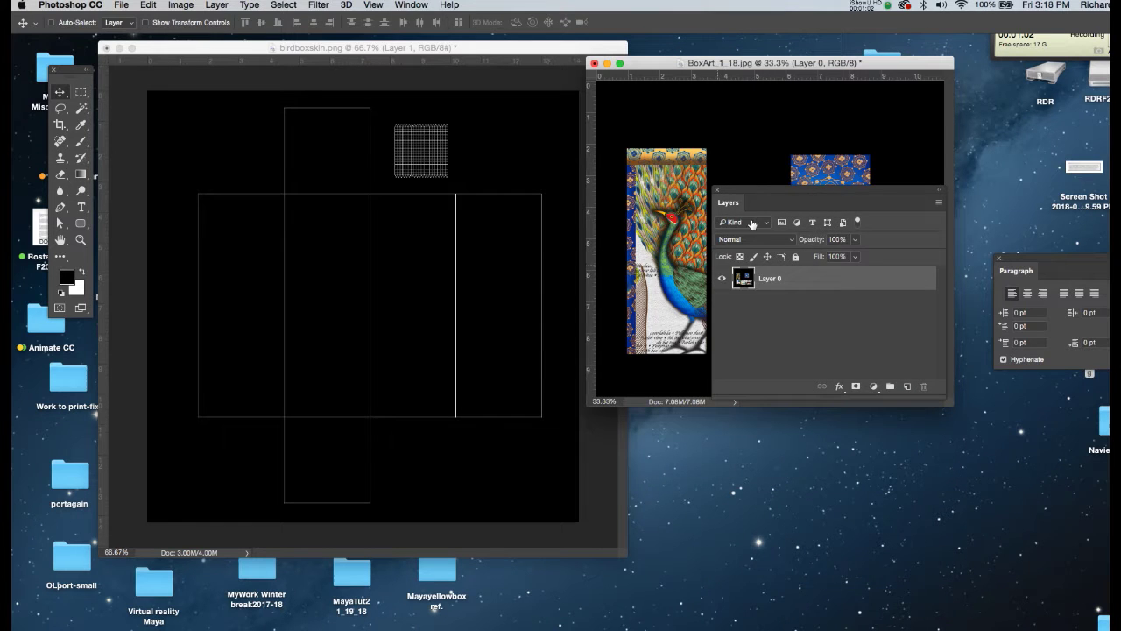
- Remove the black background around the artwork in BoxArt_1_18.jpg with the Magic Wand and clear the selection
drag(765, 186, 770, 353)
key(w)
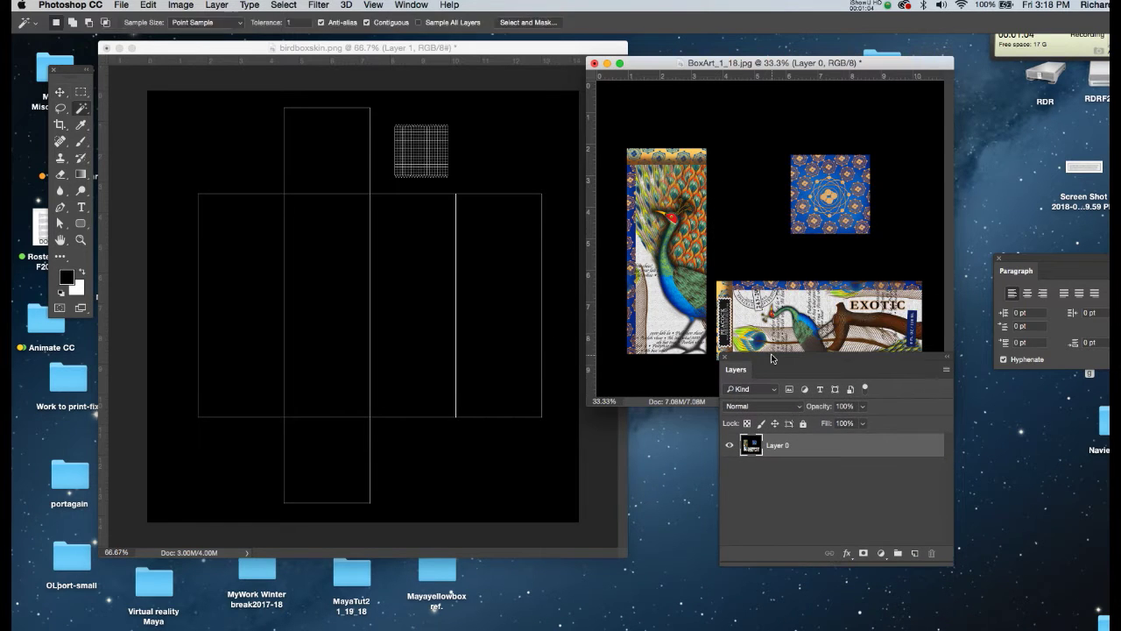
click(751, 143)
key(Delete)
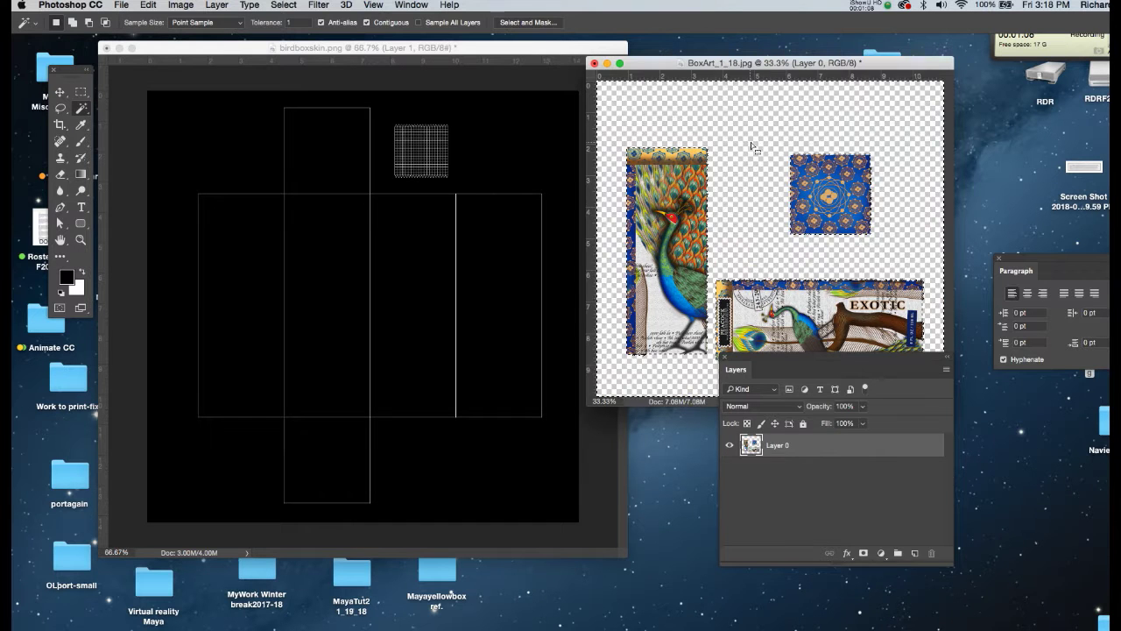
key(super+d)
- Copy the tall peacock artwork from BoxArt_1_18.jpg into birdboxskin.png
drag(765, 366, 781, 420)
key(m)
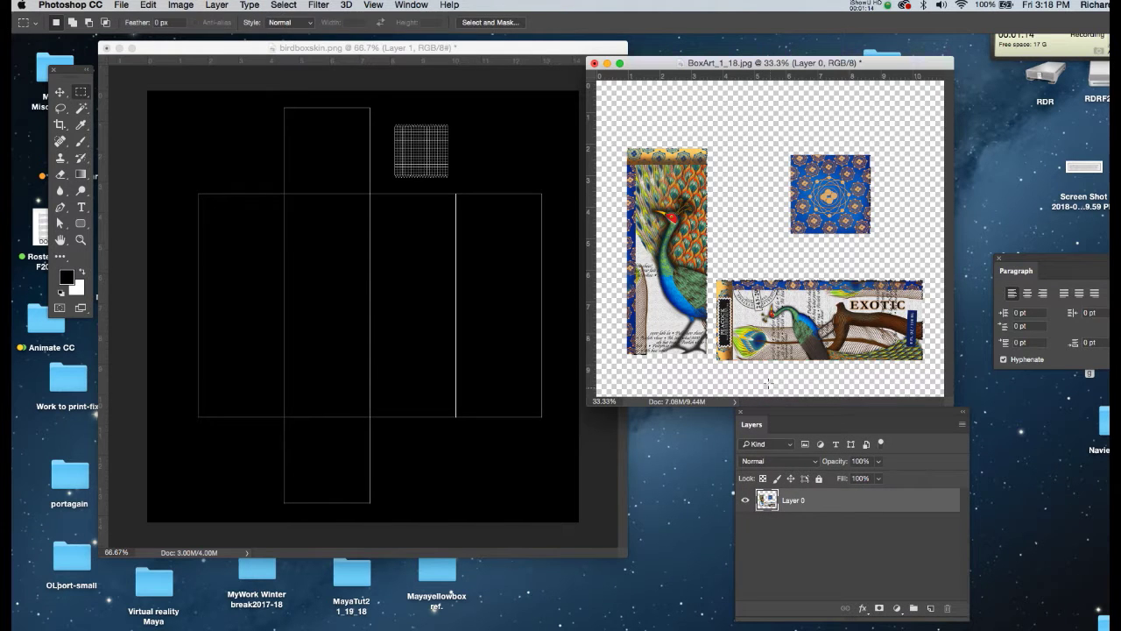
drag(621, 131, 713, 363)
click(355, 190)
key(super+v)
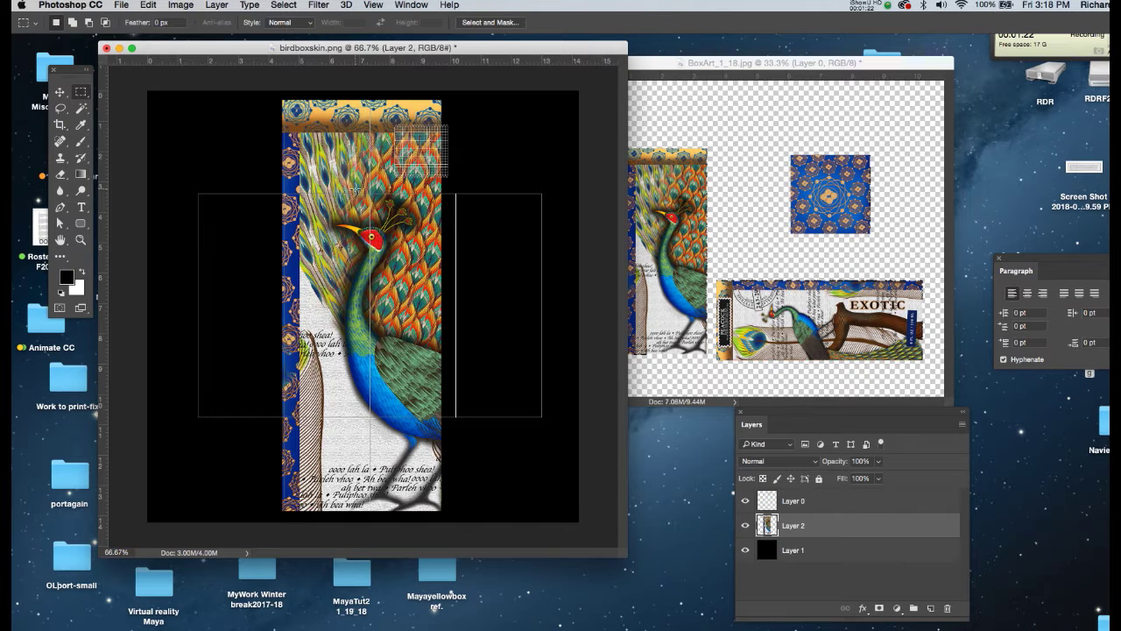
- Scale the peacock artwork to about 54% to fit the first side panel of the template and duplicate it onto the third side panel
key(super+t)
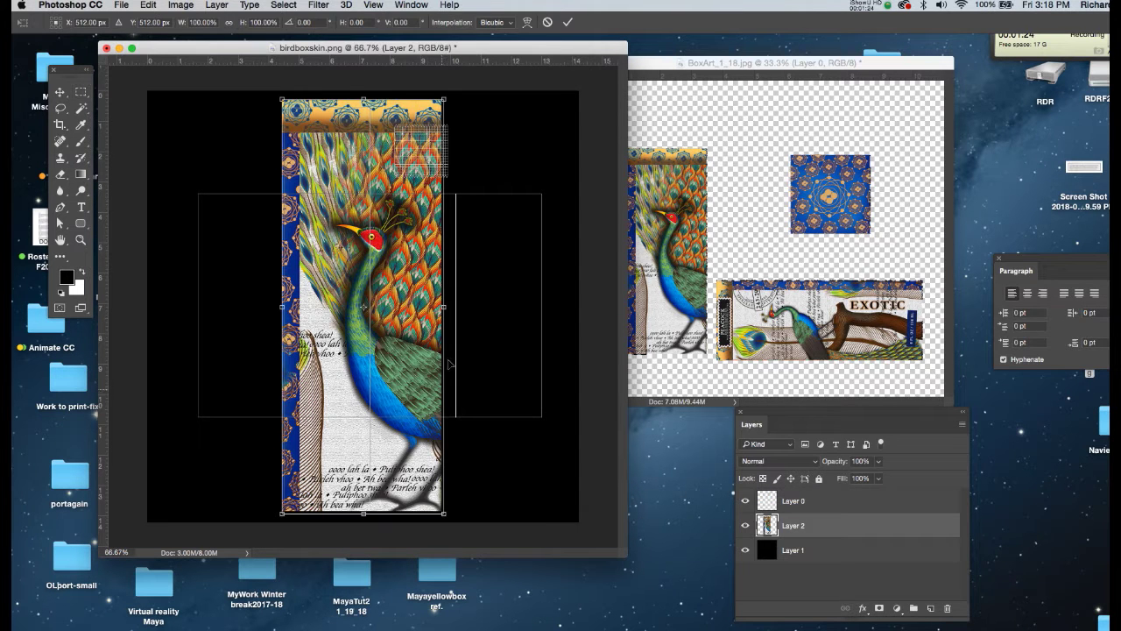
drag(444, 97, 284, 193)
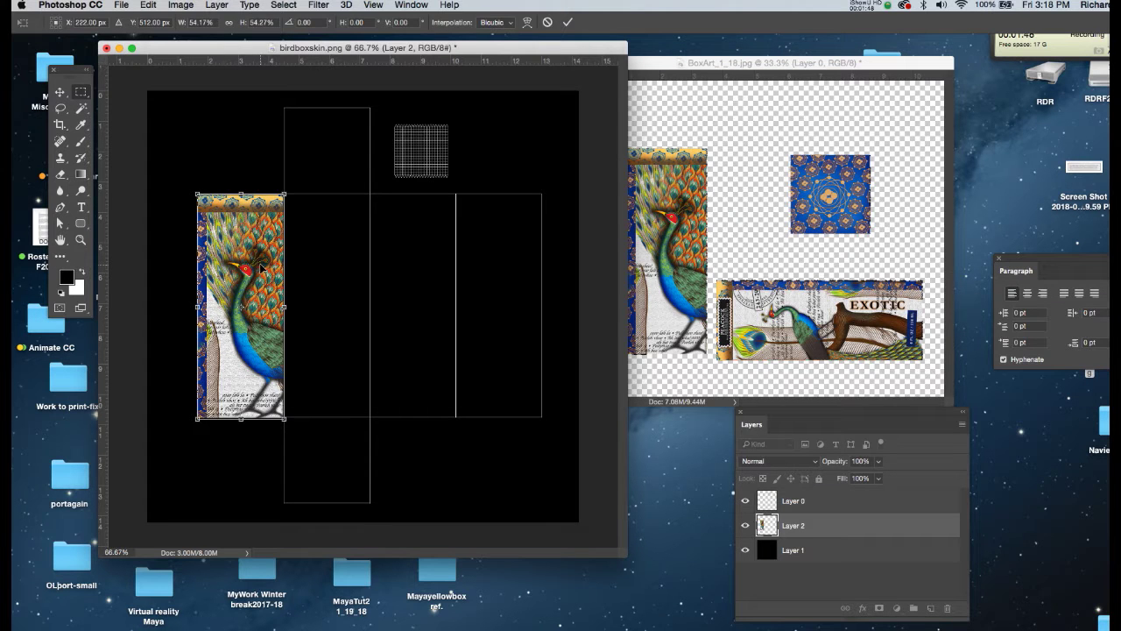
key(Return)
key(v)
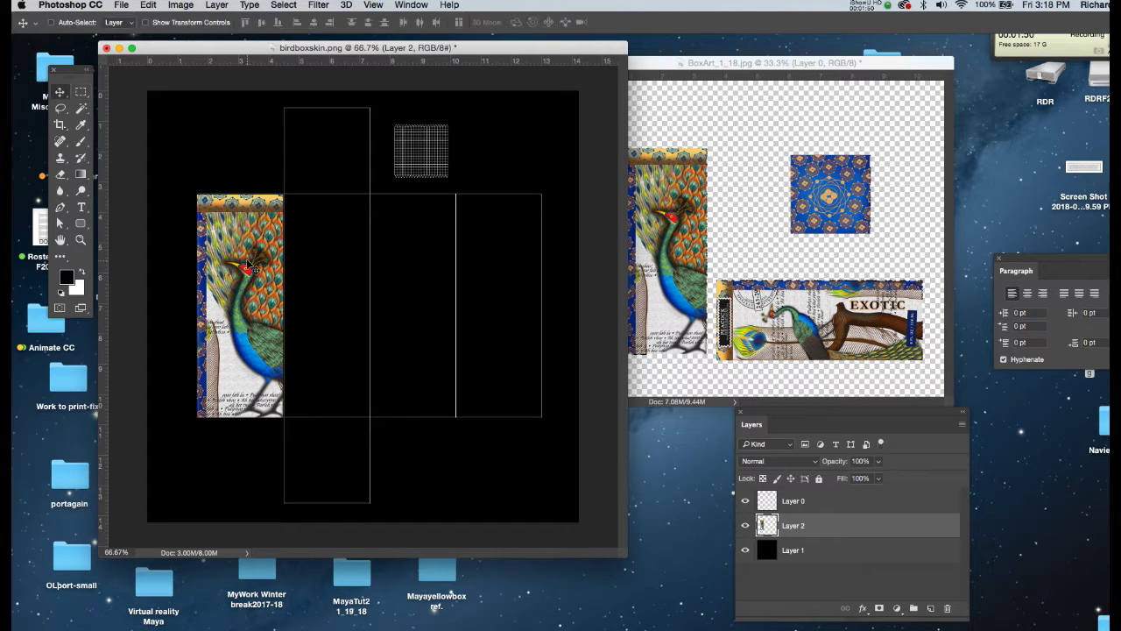
drag(246, 273, 417, 275)
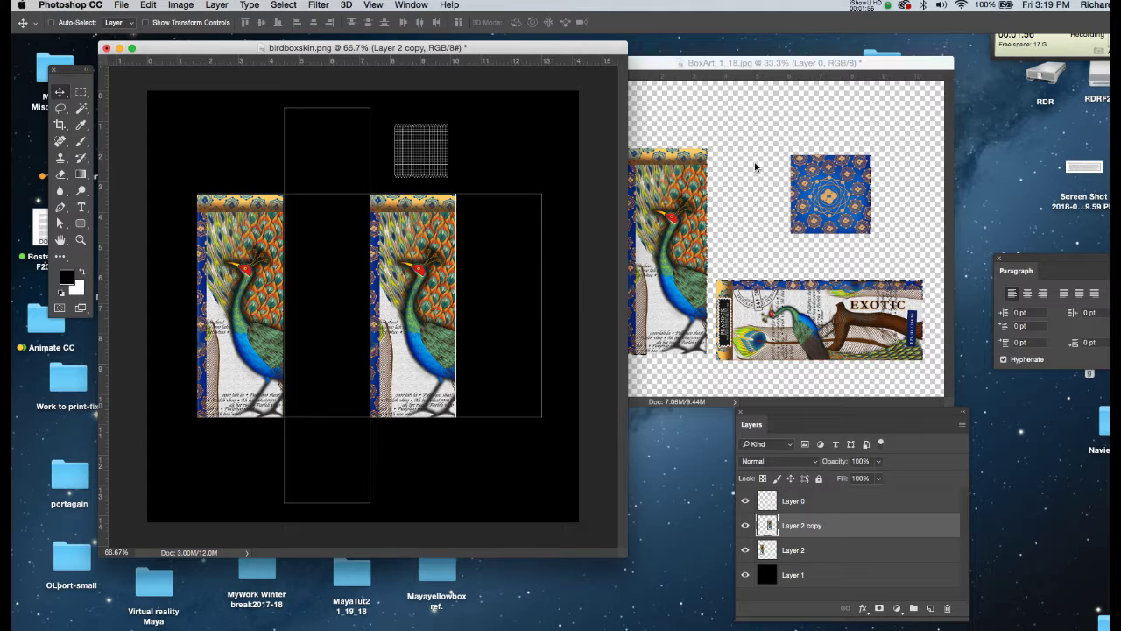
- Copy the blue square pattern from BoxArt_1_18.jpg into birdboxskin.png
key(m)
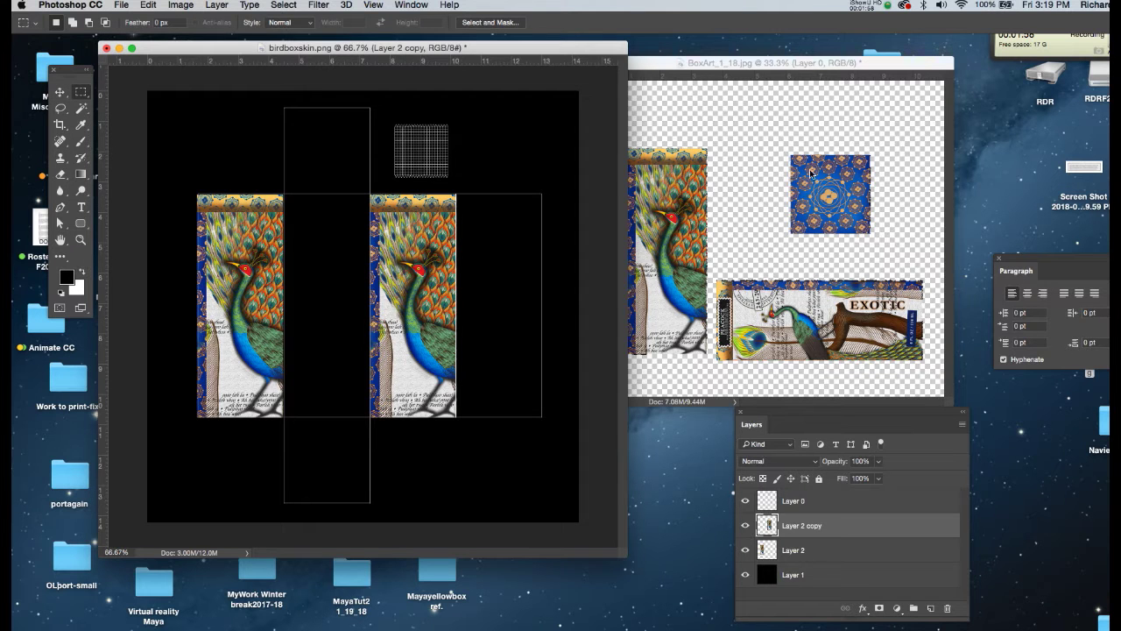
click(809, 169)
drag(781, 140, 885, 243)
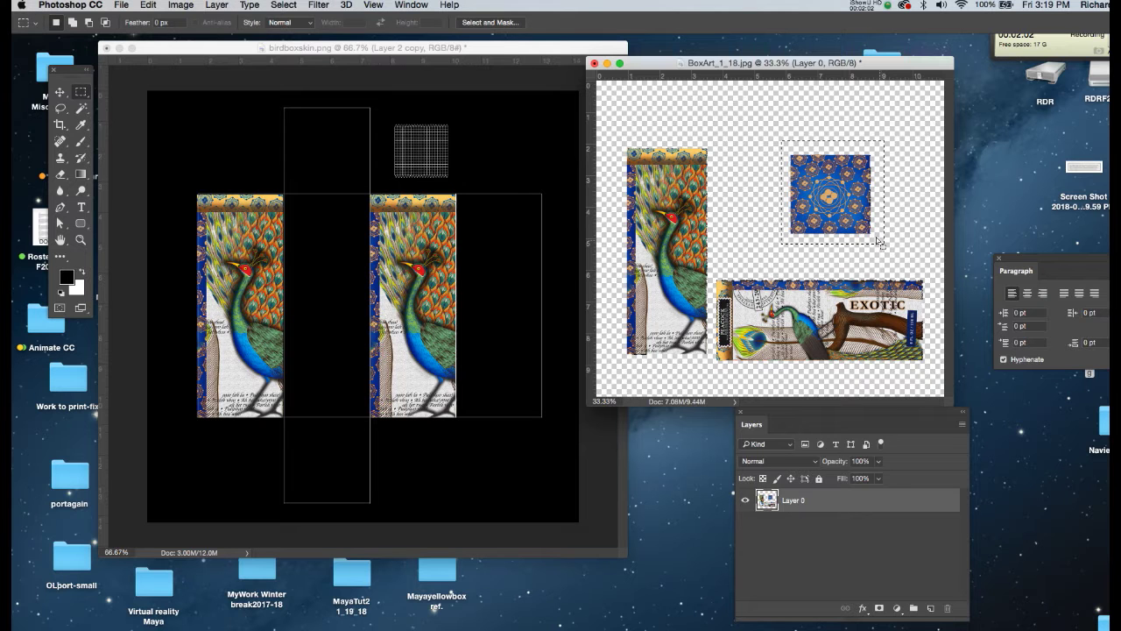
click(433, 53)
key(ctrl+v)
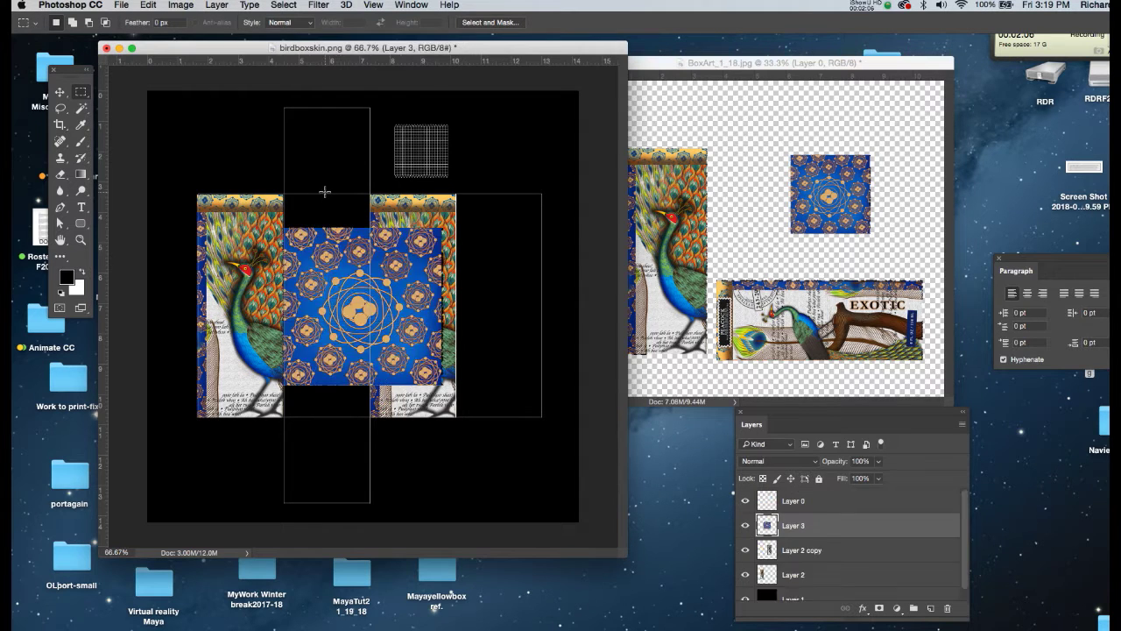
- Scale the blue pattern to about 53.5% and fit it into the box template's top square panel
key(ctrl+t)
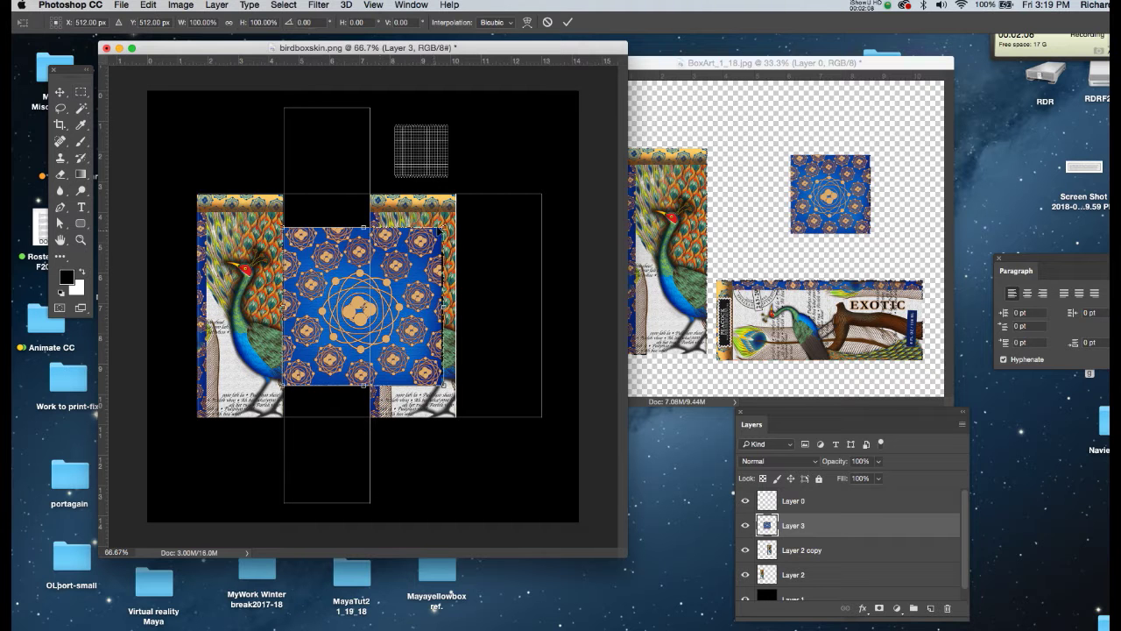
drag(426, 207, 351, 277)
drag(350, 325, 349, 138)
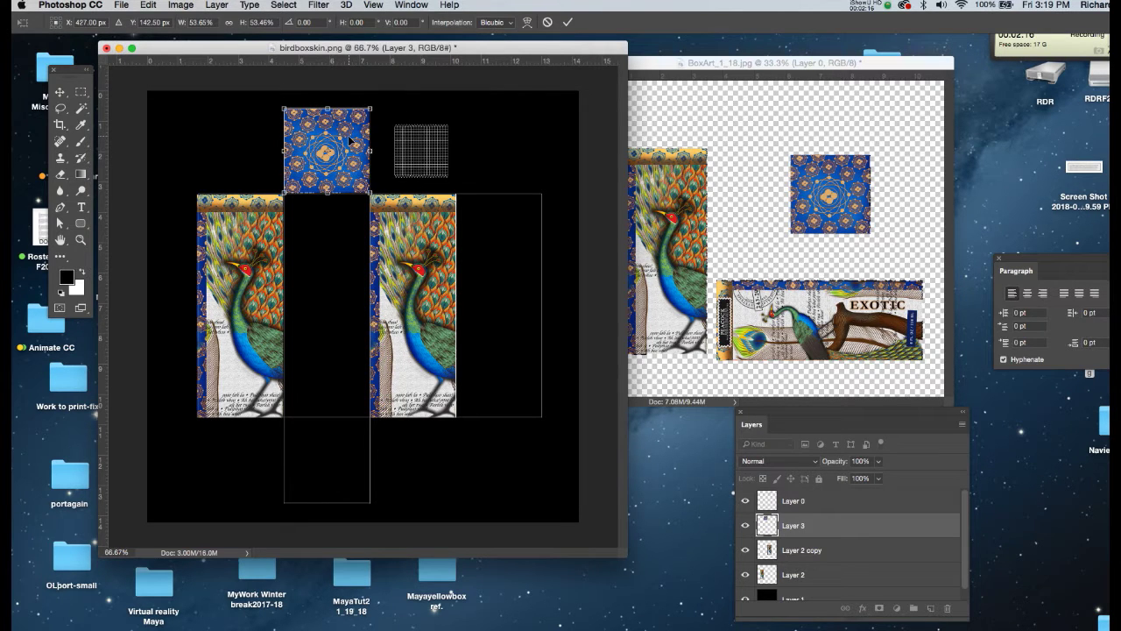
key(Return)
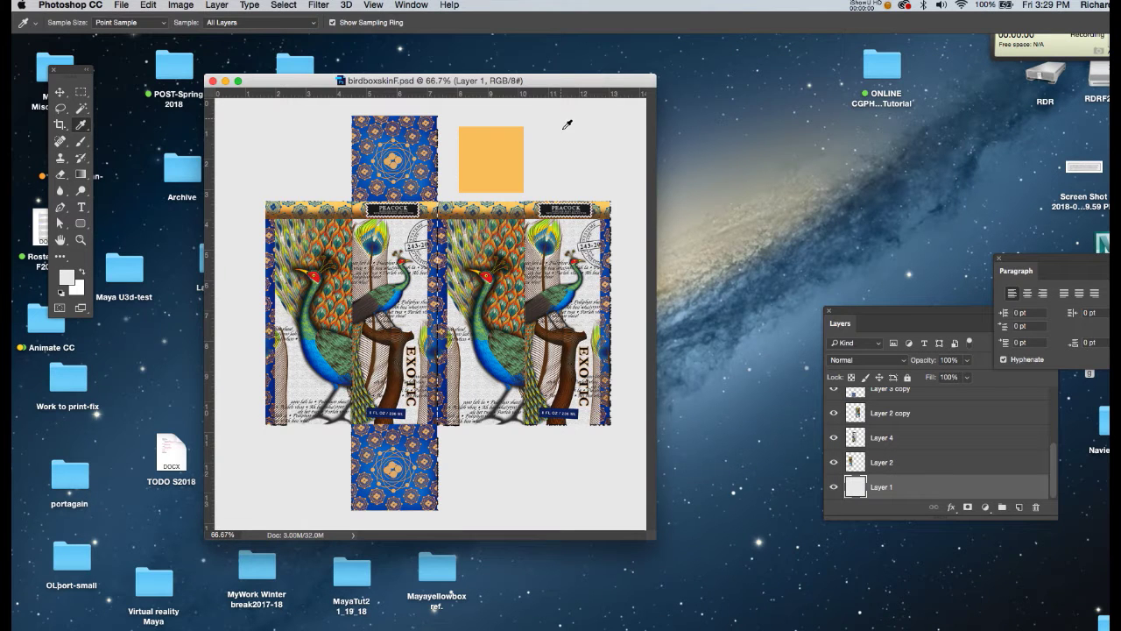
drag(566, 82, 578, 84)
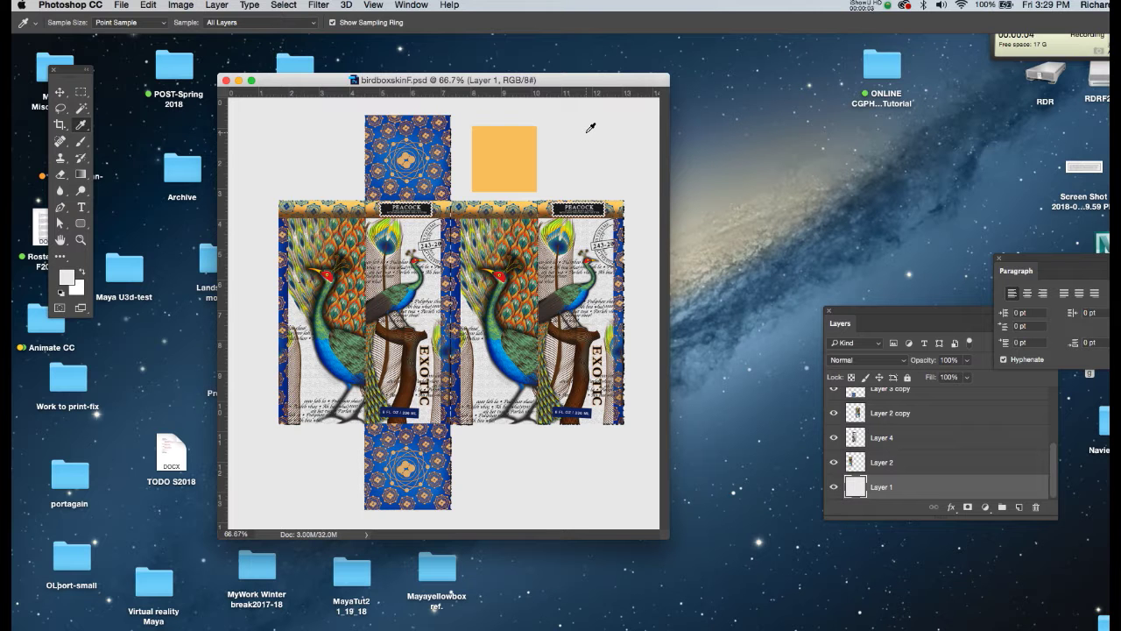
drag(601, 85, 593, 88)
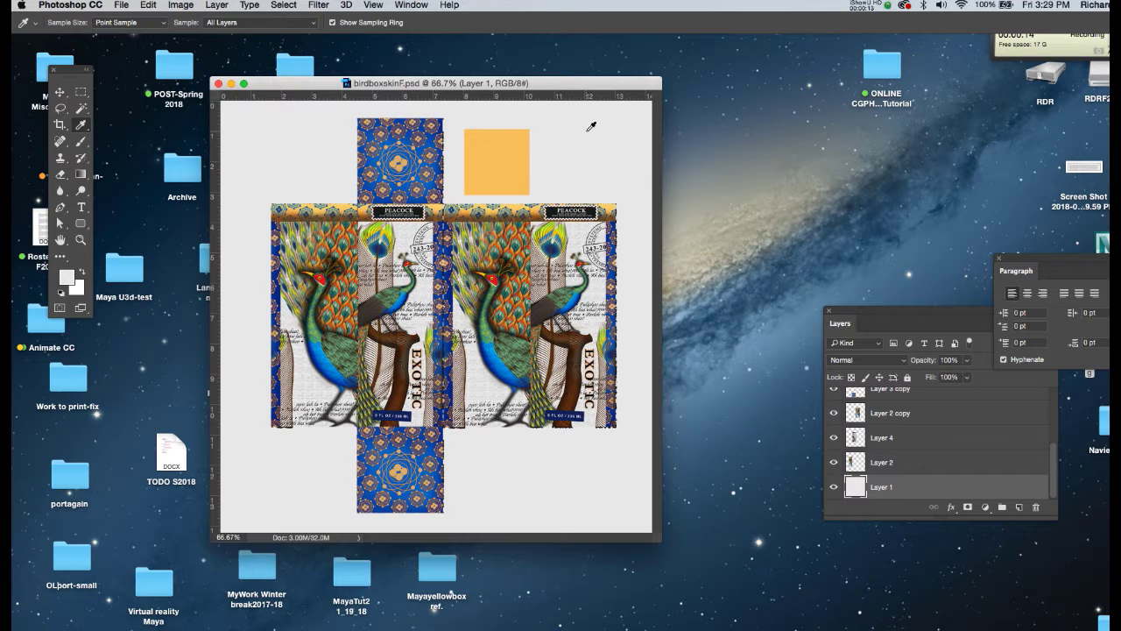
drag(589, 91, 585, 90)
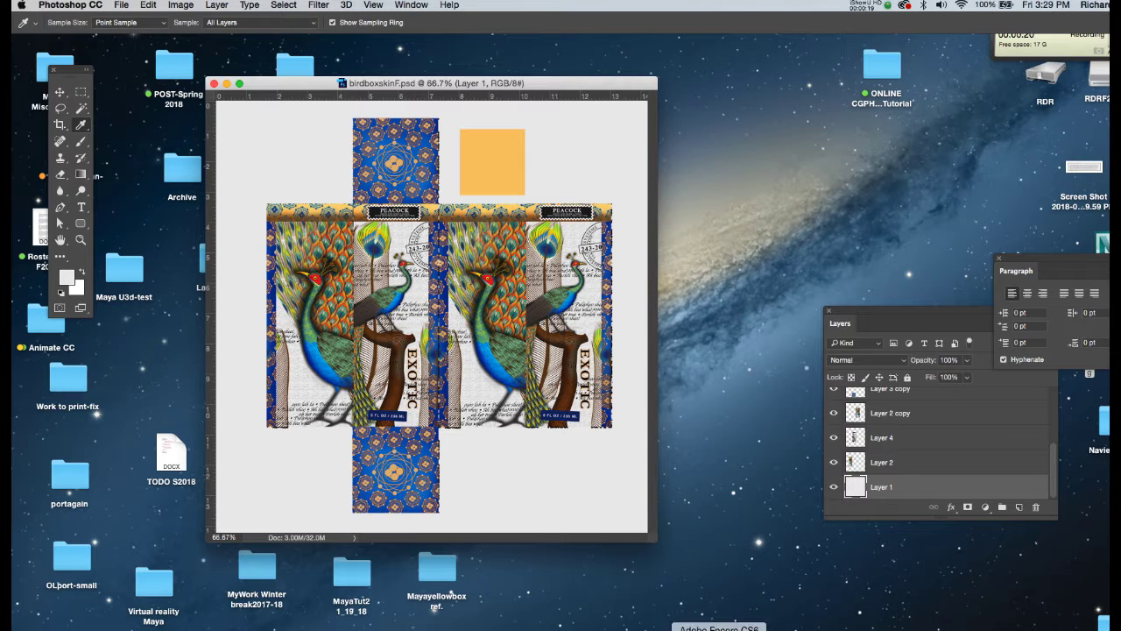
- Switch to Maya and break the checker texture's connection to the base color of the box's birdbox material
click(768, 628)
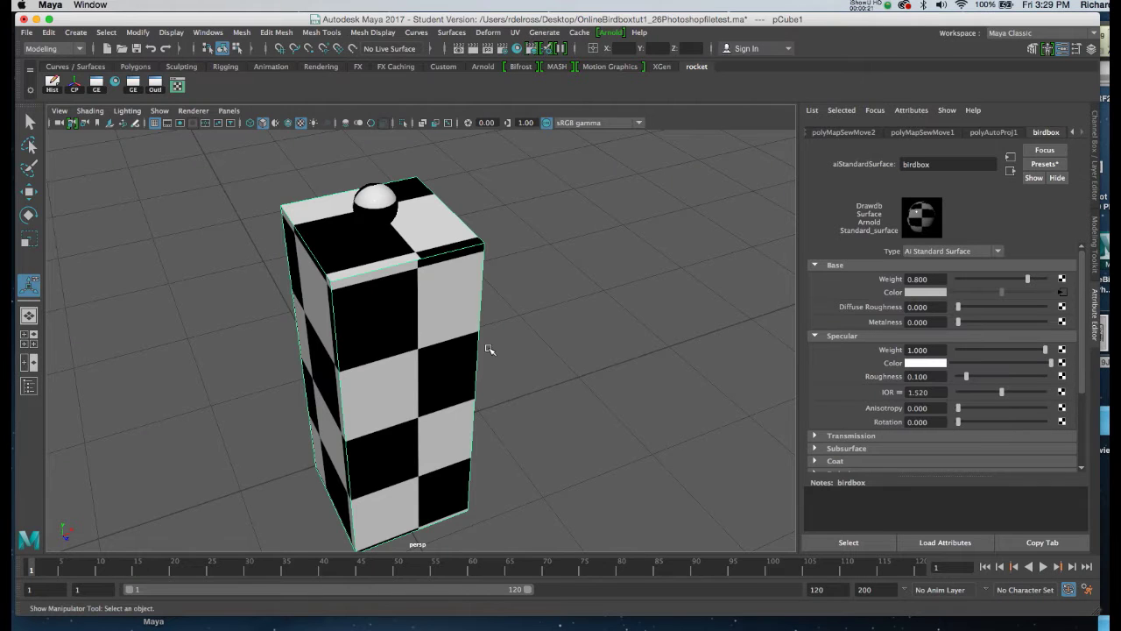
click(444, 239)
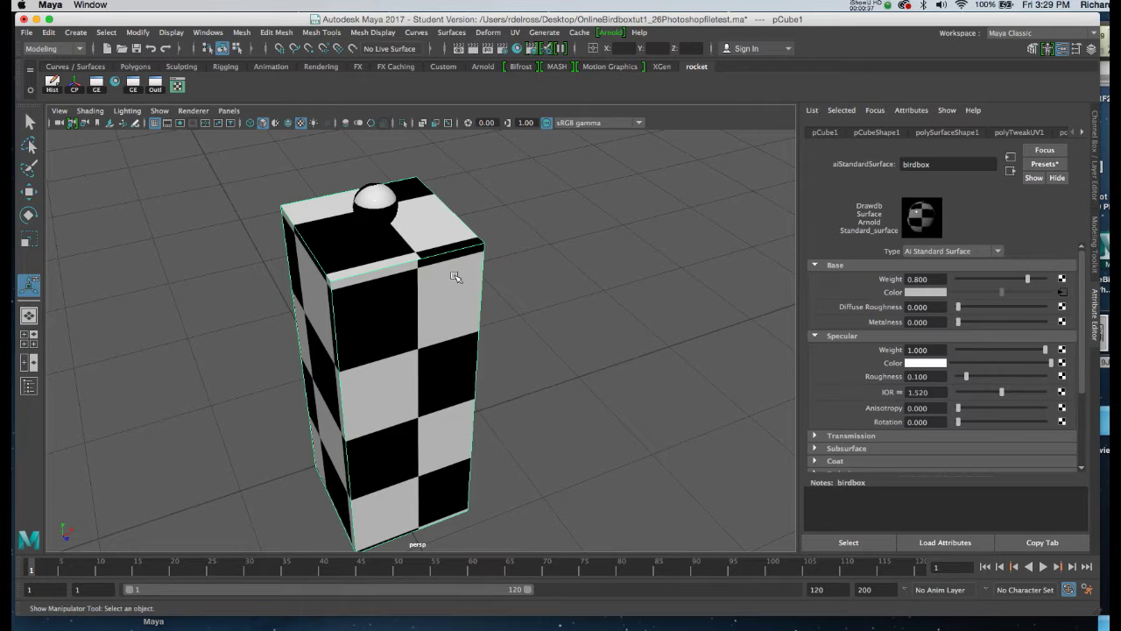
alt+drag(458, 295, 489, 302)
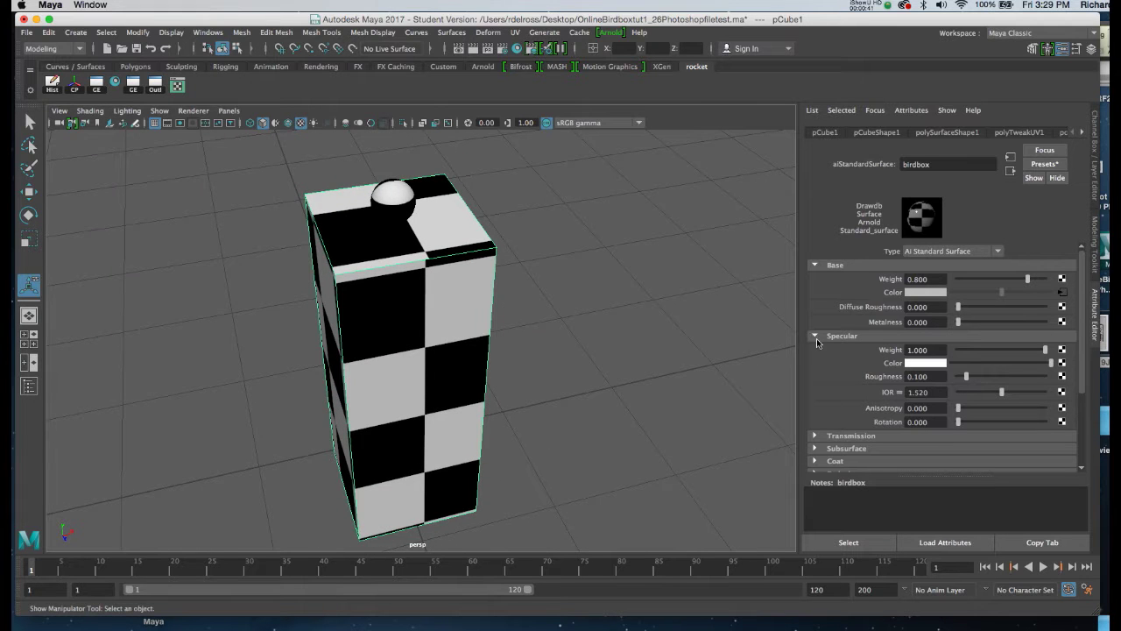
right_click(897, 297)
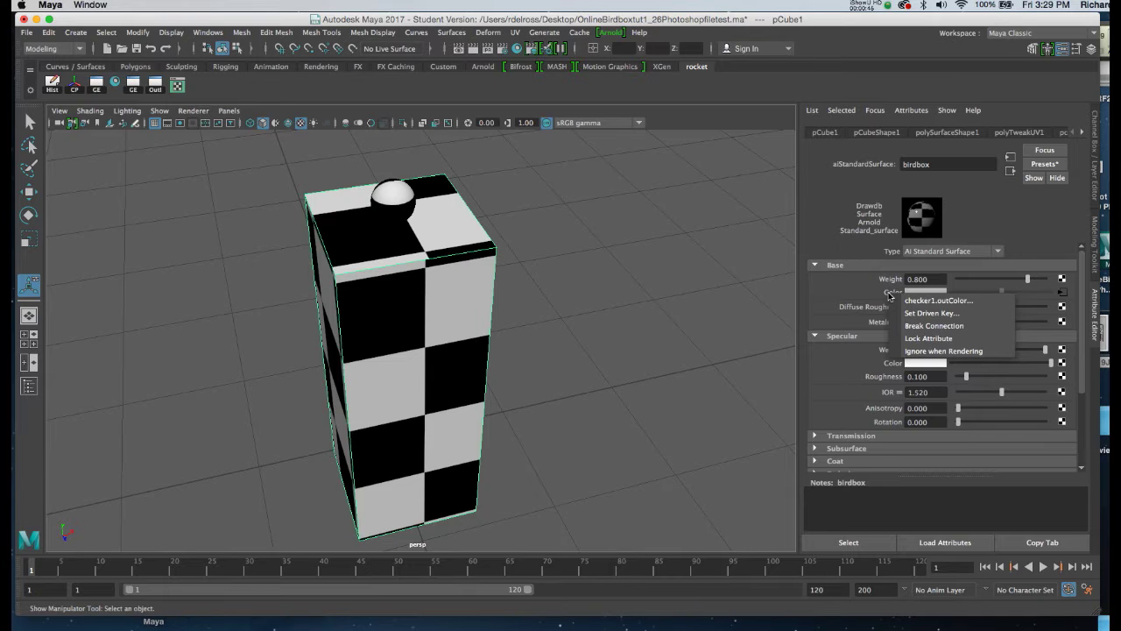
click(909, 326)
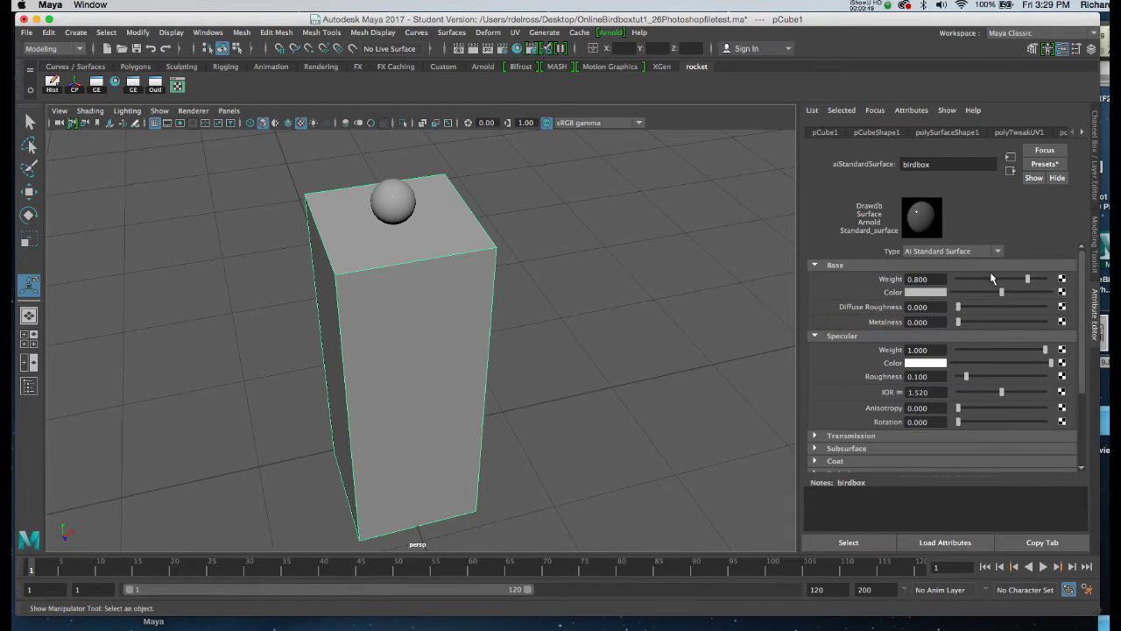
- Map a file texture to the birdbox material's base color and load birdboxskinF.psd as its image
click(1062, 293)
click(535, 310)
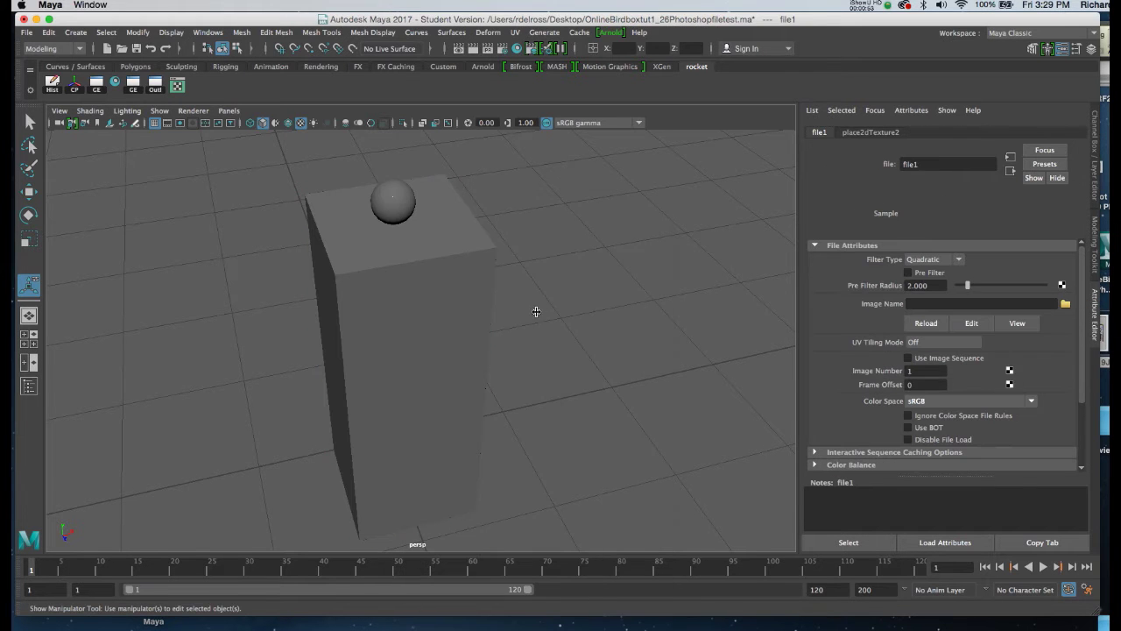
click(1065, 304)
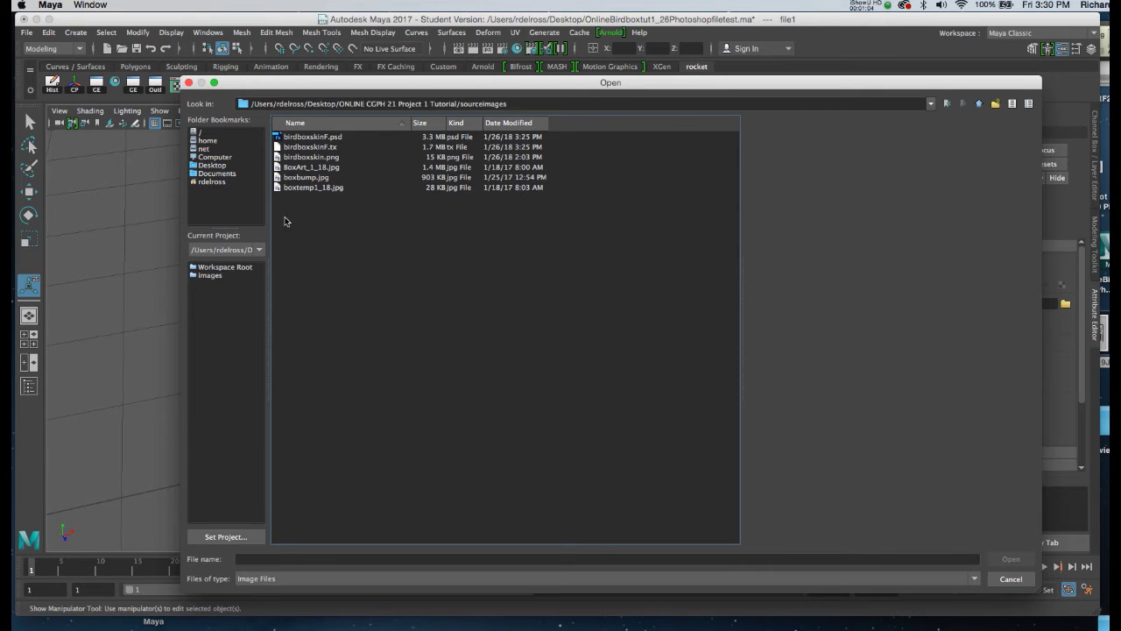
click(290, 138)
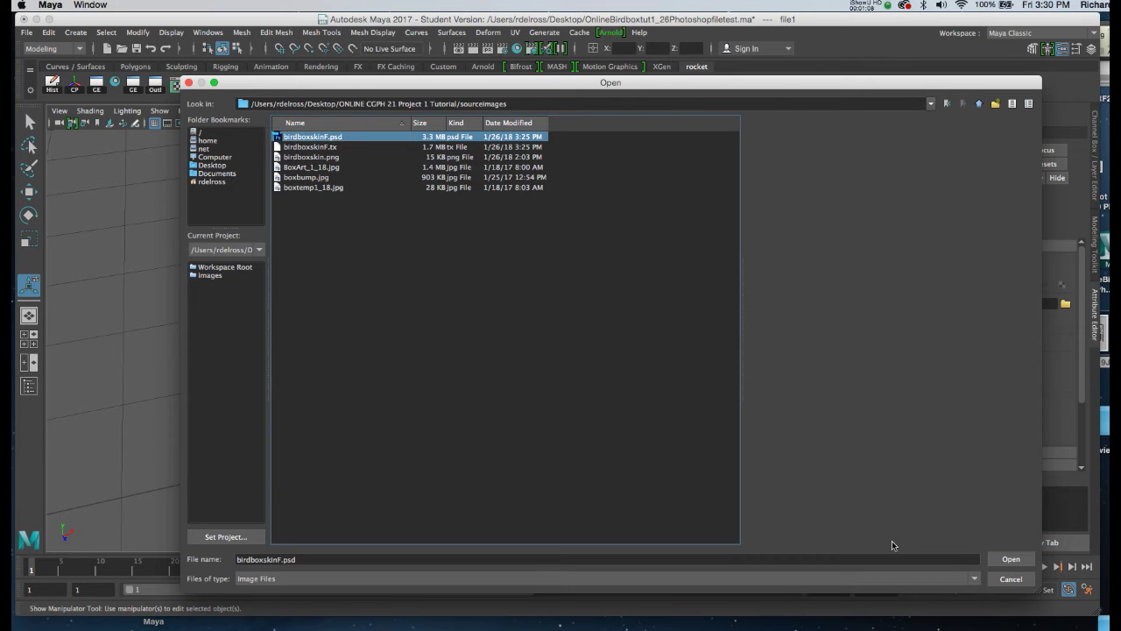
click(1009, 560)
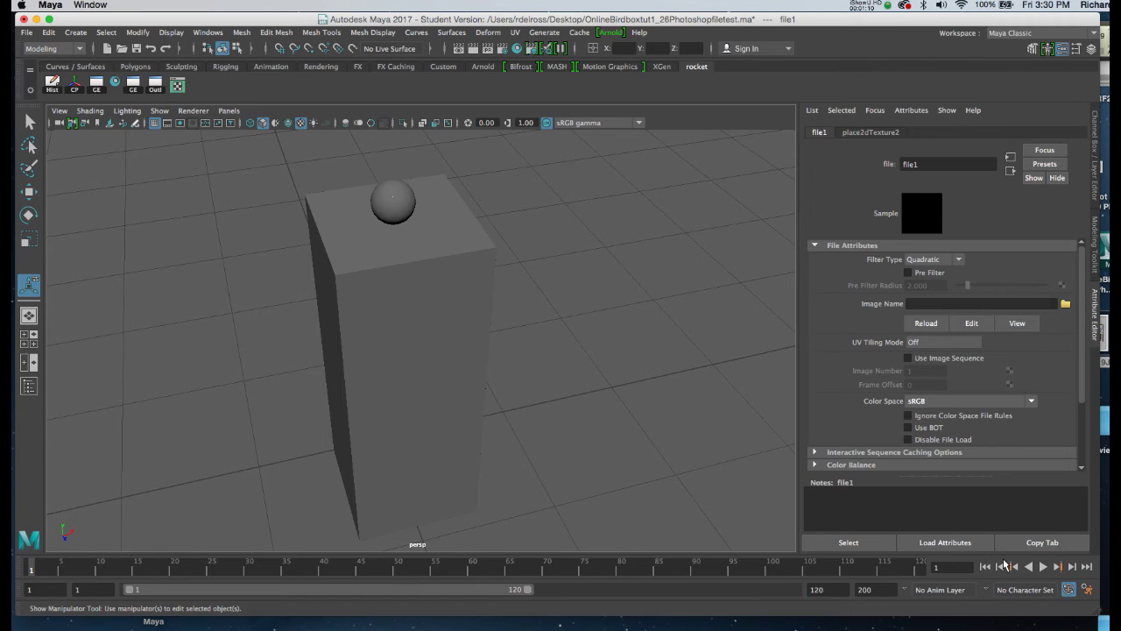